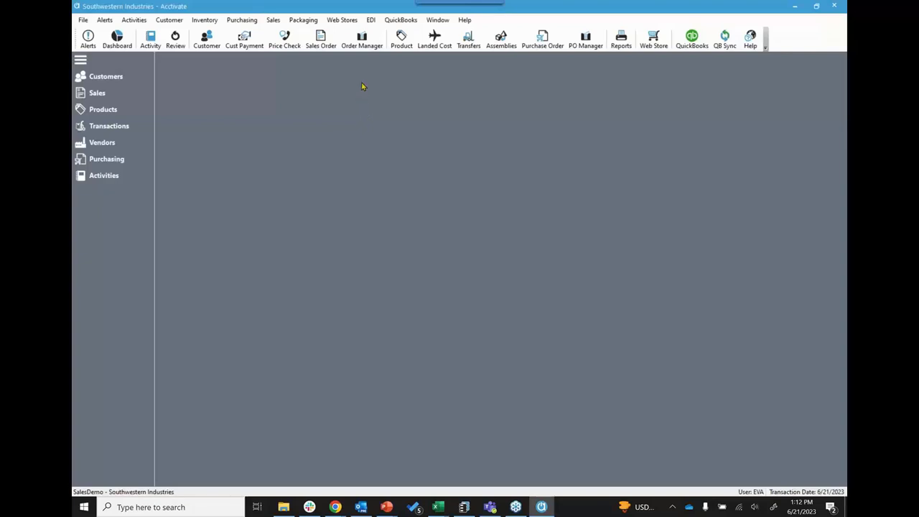
- Open PO Manager and scroll the open purchase orders down to the partially received ones
left_click(585, 41)
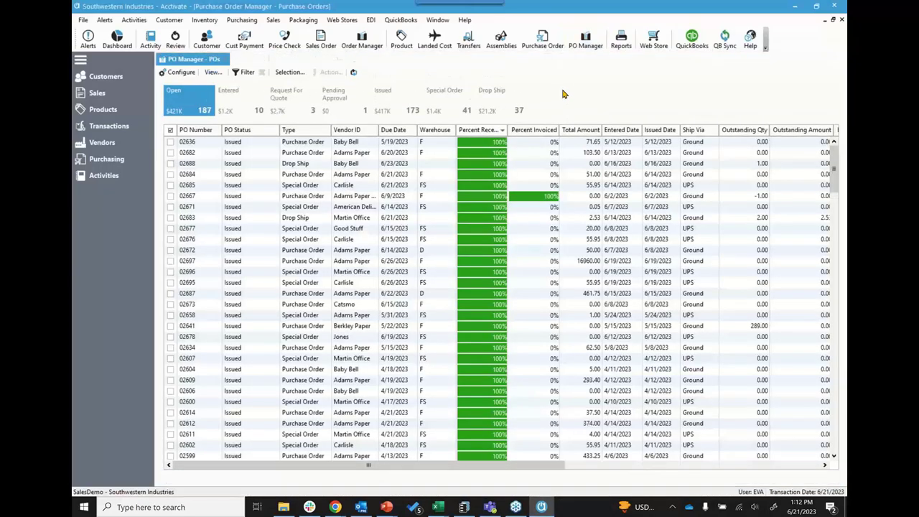
scroll(622, 232, "down", 8)
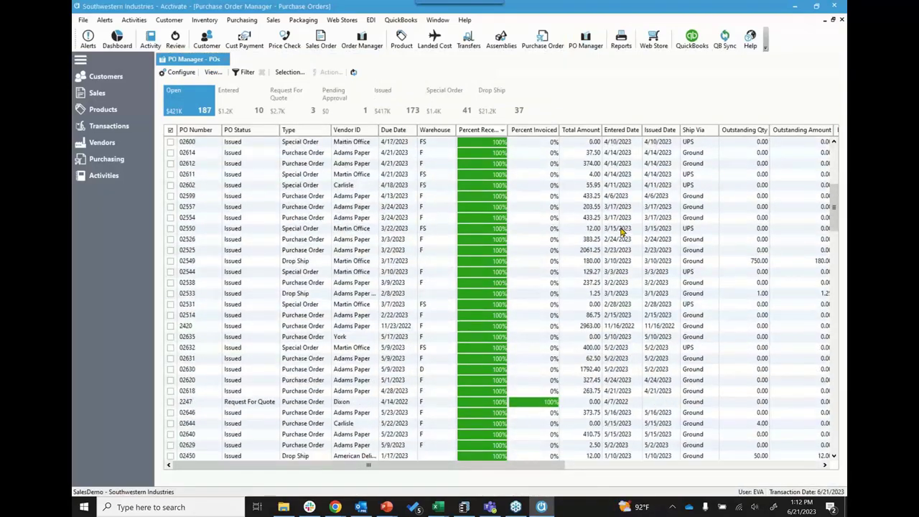
scroll(621, 232, "down", 15)
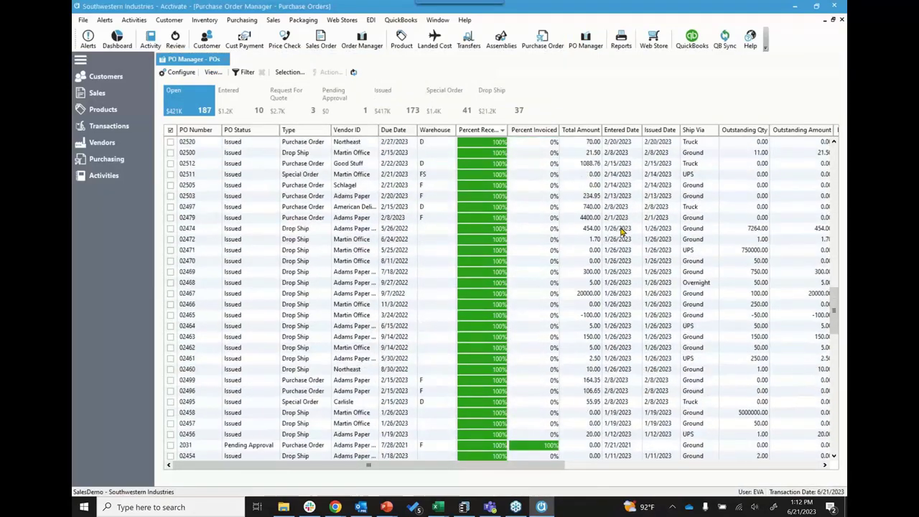
scroll(621, 232, "down", 6)
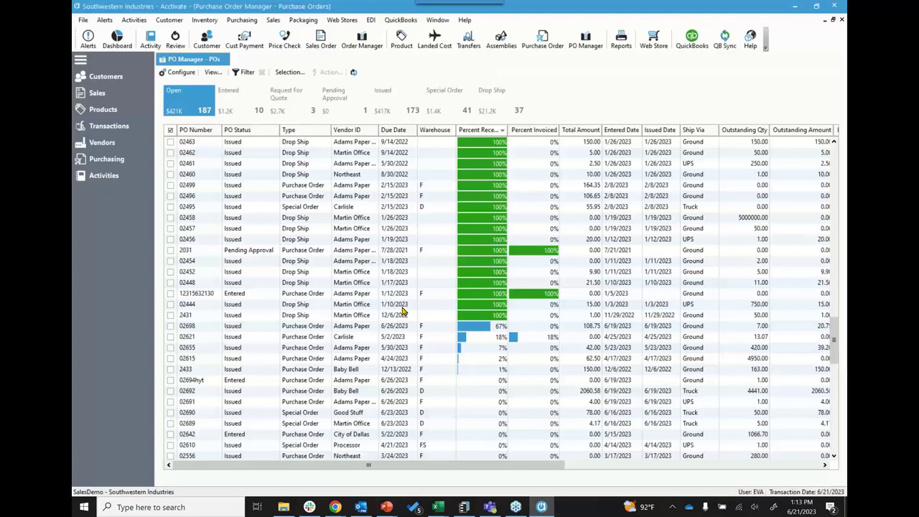
left_click(446, 50)
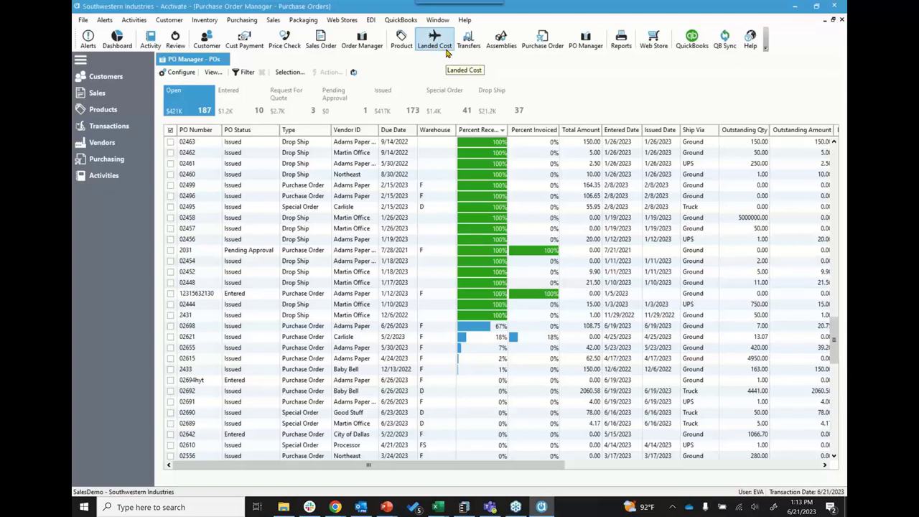
- Create a new landed cost entry for vendor American Delivery with invoice number 1284
left_click(446, 50)
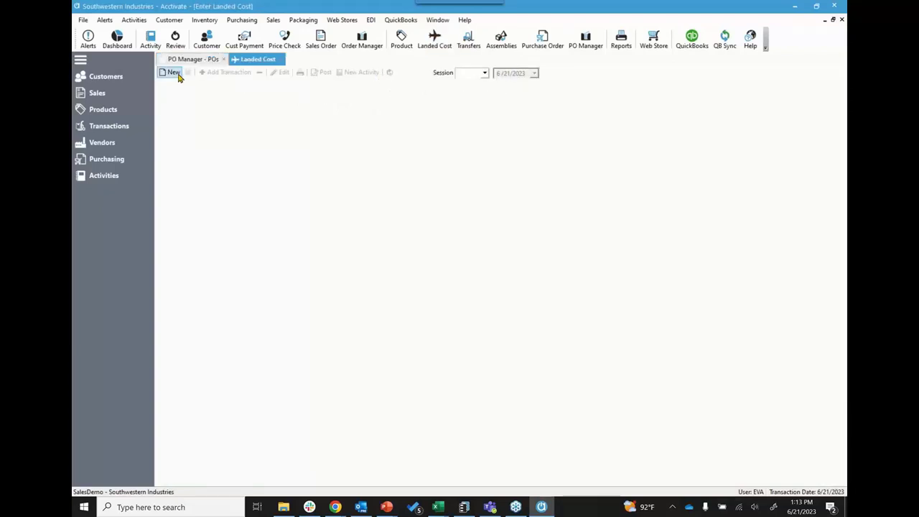
left_click(177, 74)
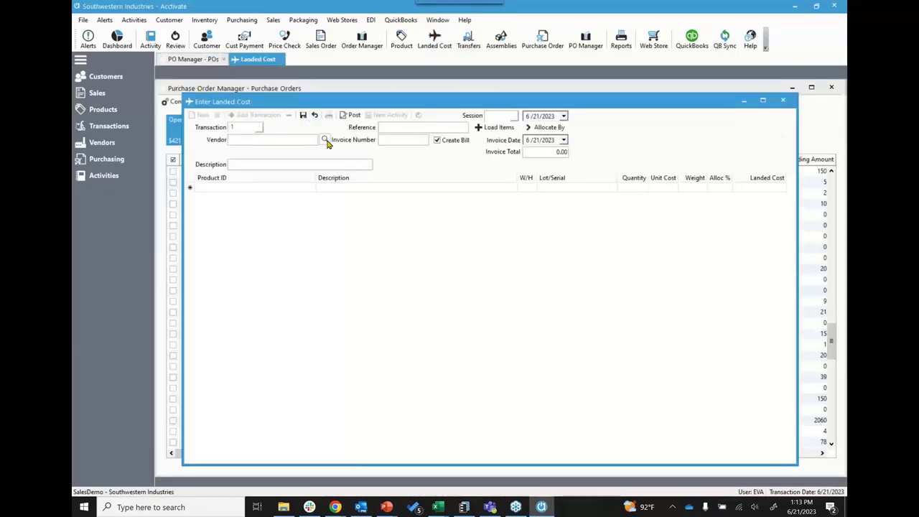
left_click(325, 140)
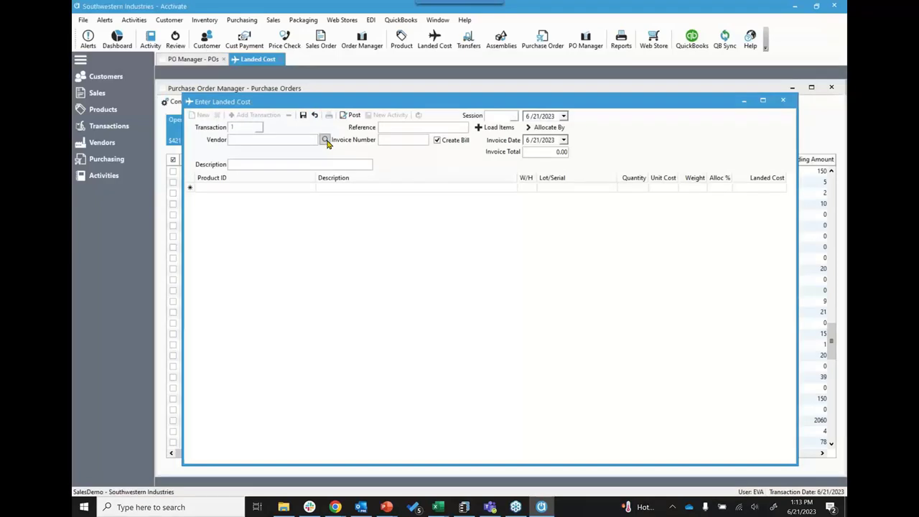
double_click(335, 220)
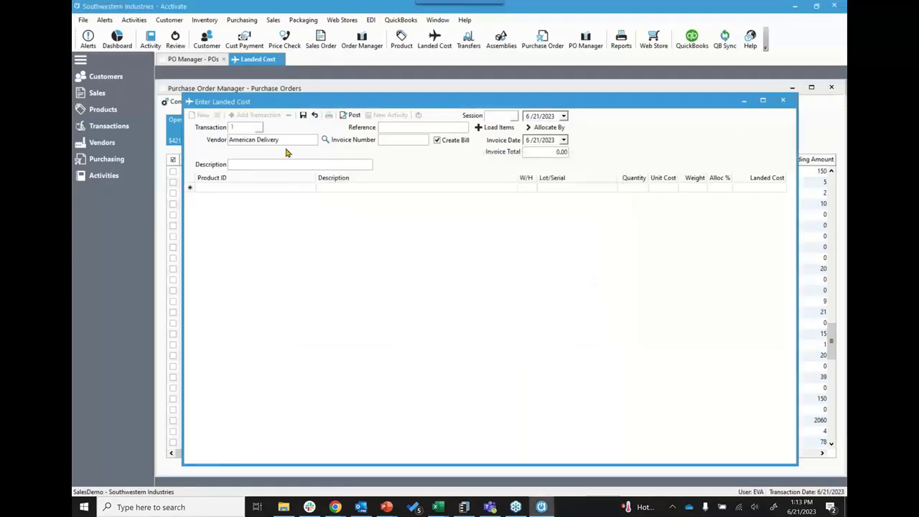
left_click(391, 146)
type("1284")
- Load the received lines of a completed purchase order into the landed cost entry
left_click(497, 127)
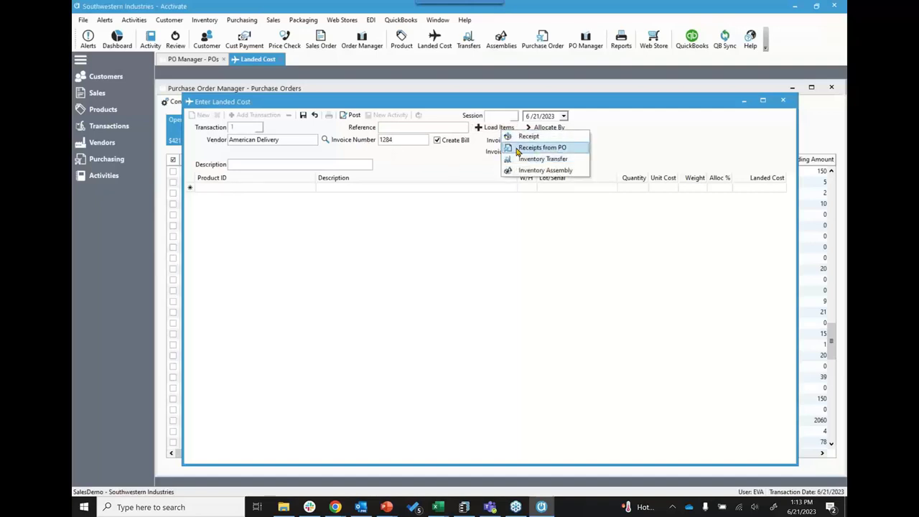
left_click(517, 150)
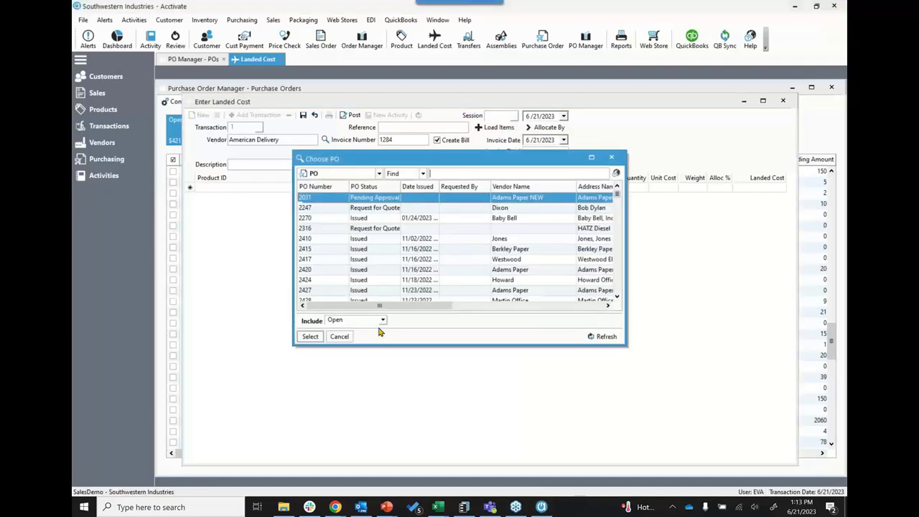
left_click(383, 320)
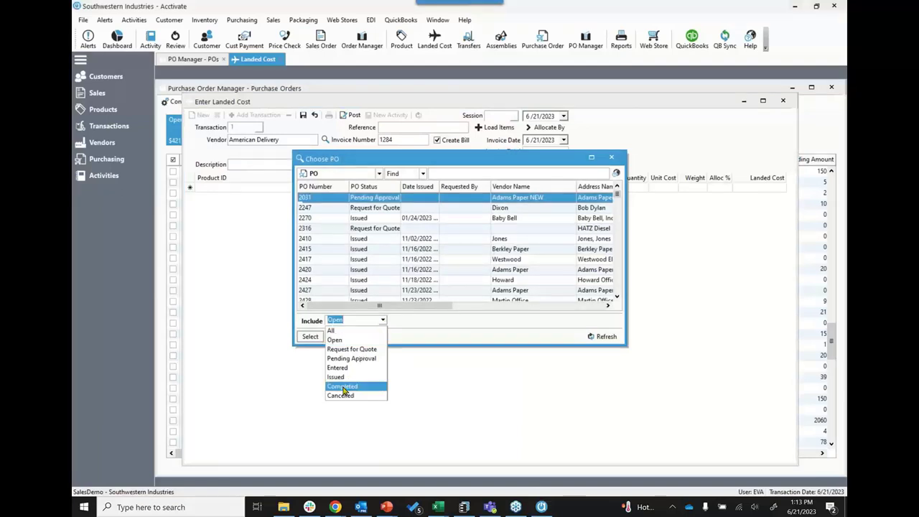
left_click(342, 386)
double_click(365, 221)
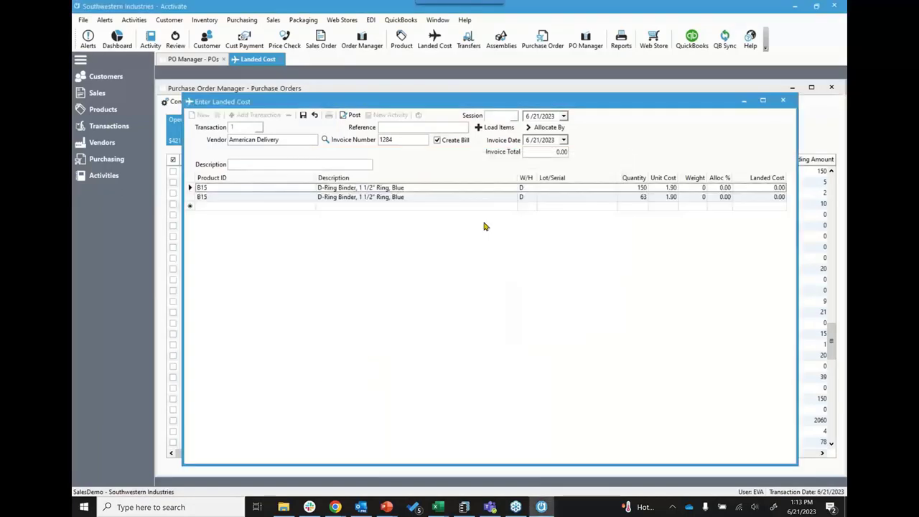
- Load the received lines of PO 1199 as well
left_click(502, 127)
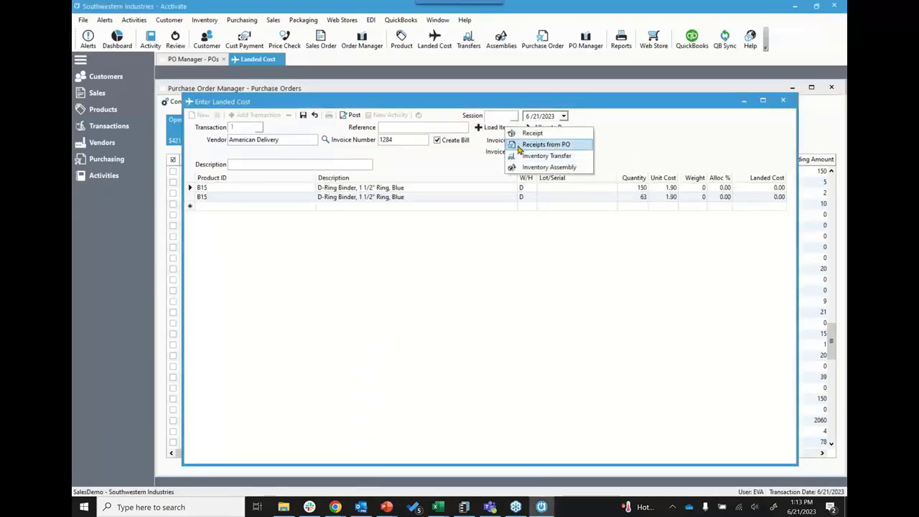
left_click(520, 144)
left_click(372, 243)
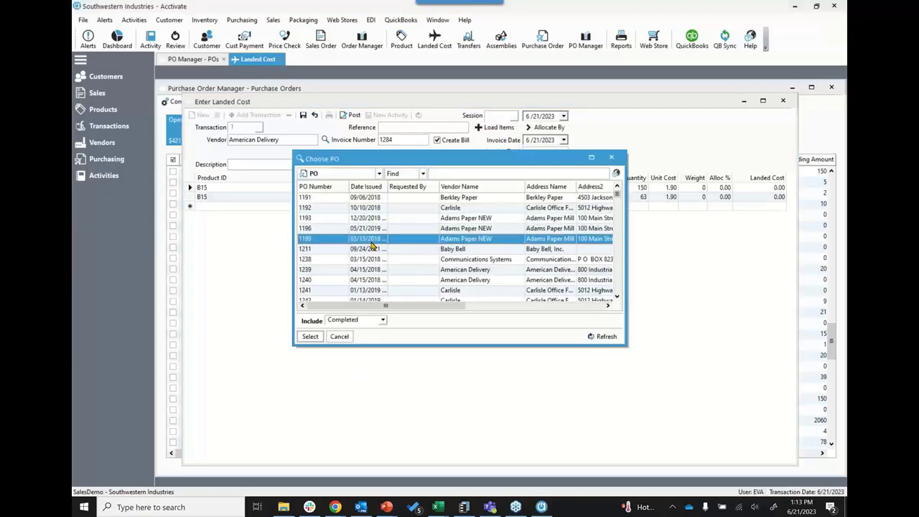
double_click(372, 244)
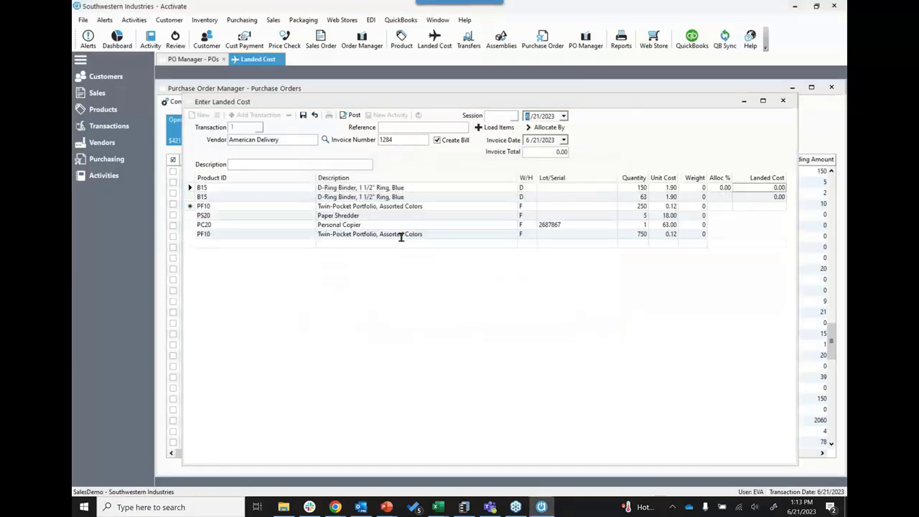
left_click(543, 151)
- Enter a 1,000.00 invoice total and allocate the landed cost by value
type("100")
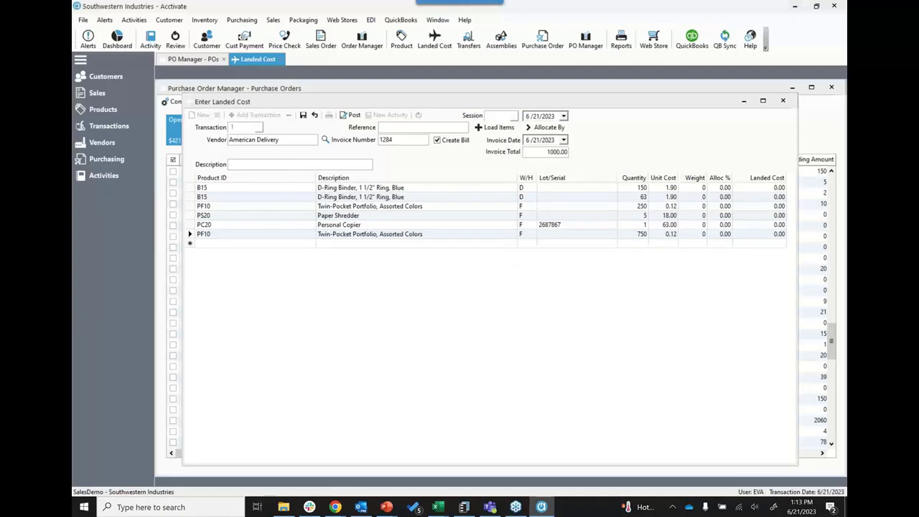
key("Tab")
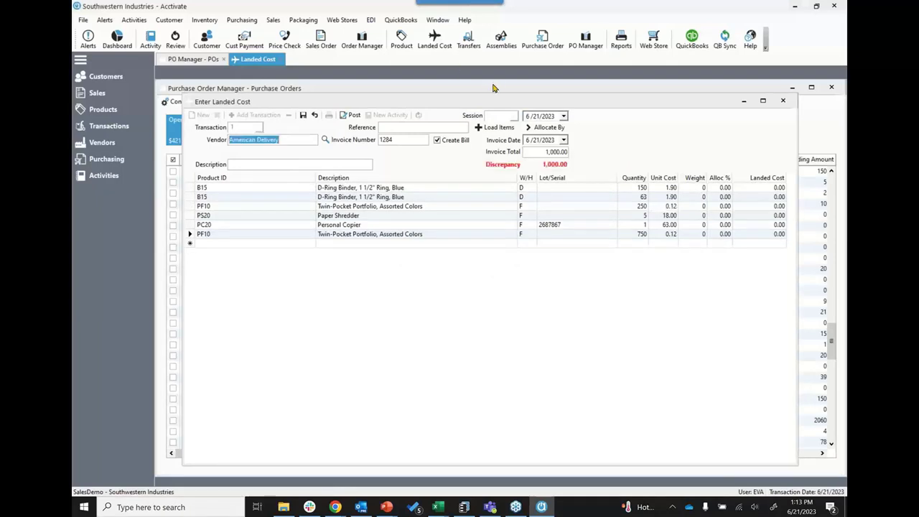
left_click(542, 129)
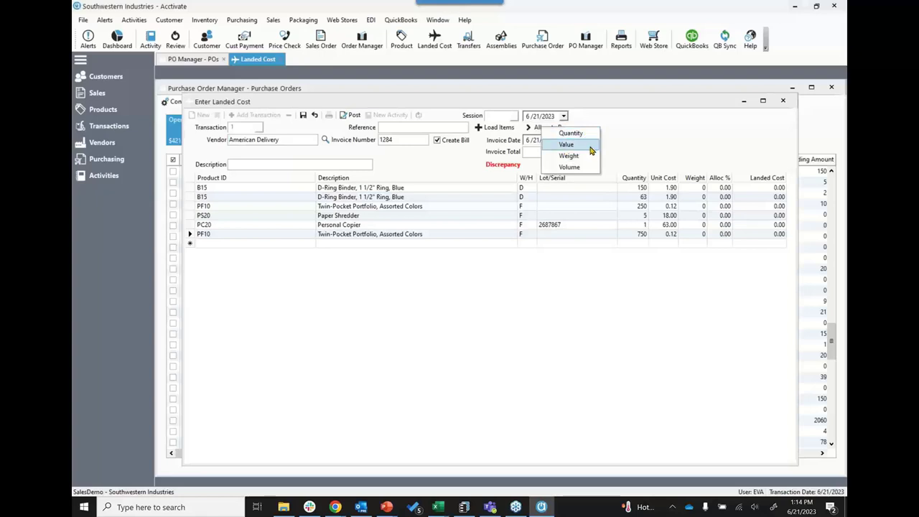
left_click(655, 146)
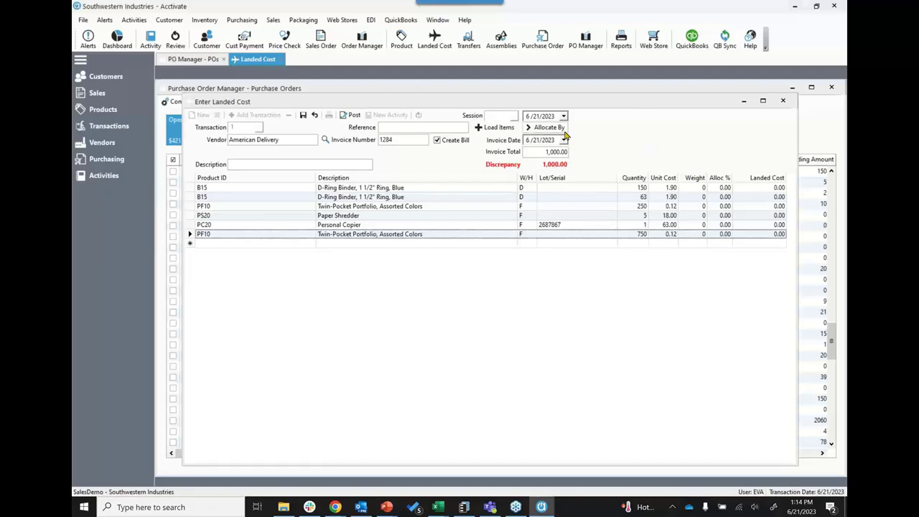
left_click(553, 127)
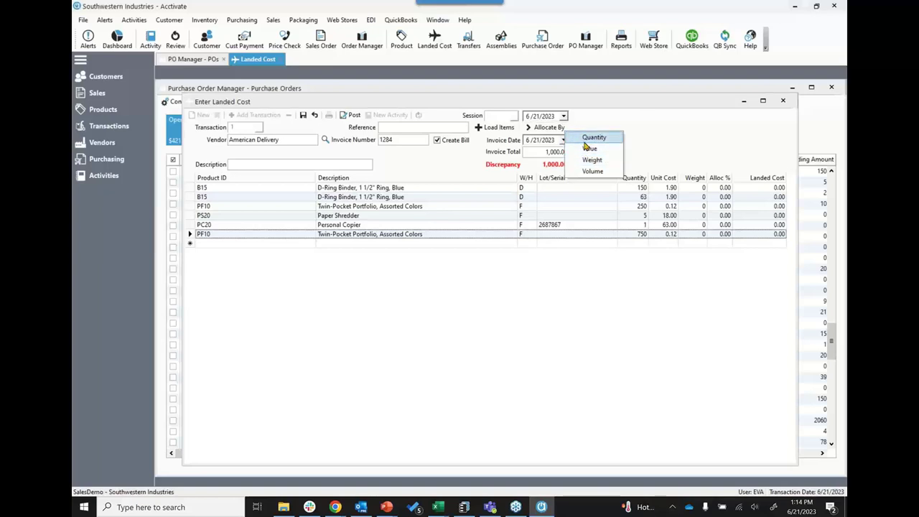
left_click(589, 148)
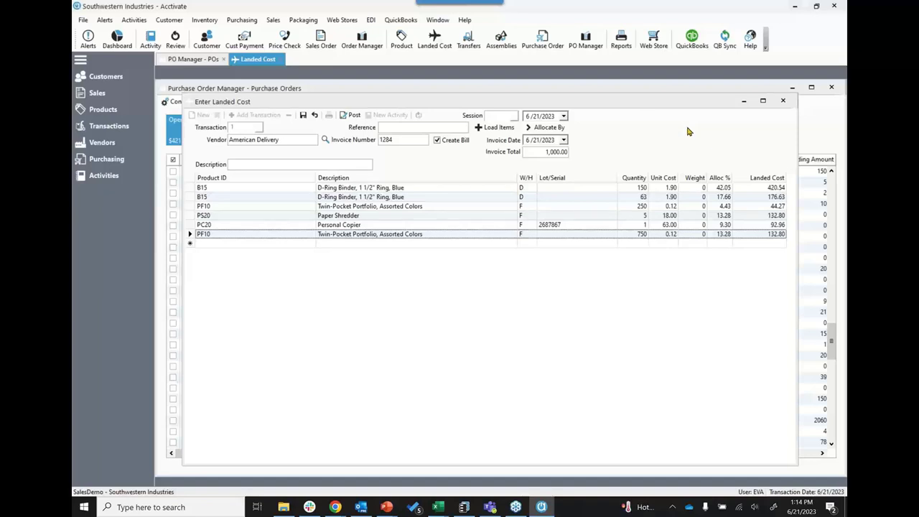
- Close the landed cost entry without saving and minimize Purchase Order Manager
left_click(782, 101)
left_click(464, 289)
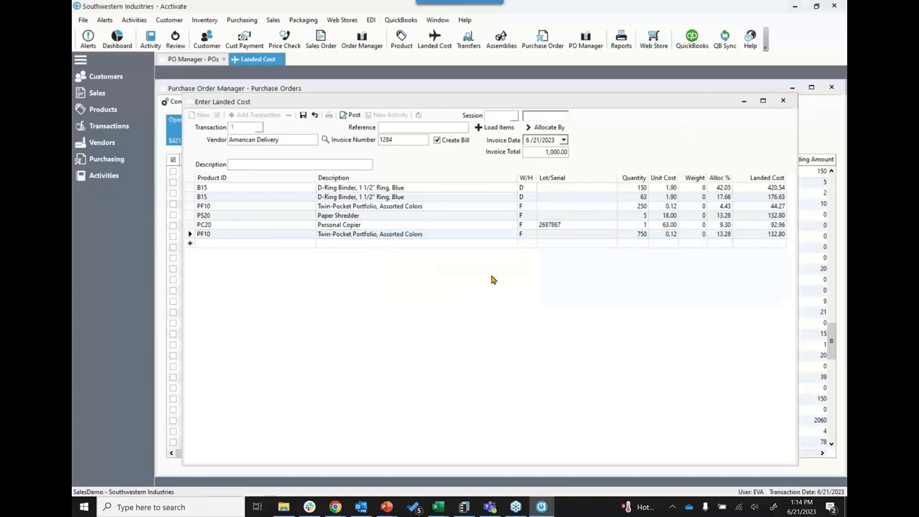
left_click(790, 87)
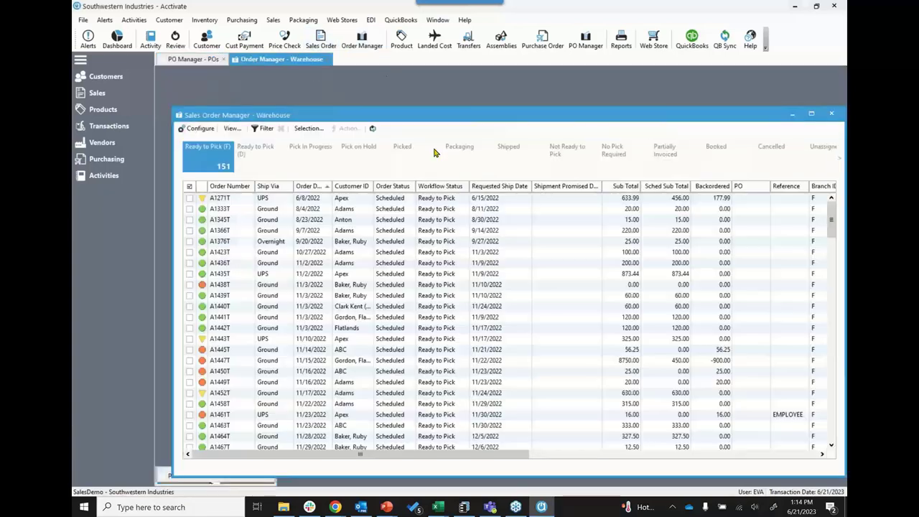
- Maximize the warehouse Sales Order Manager and list the 11 Packaging orders, via Pick In Progress
left_click(811, 114)
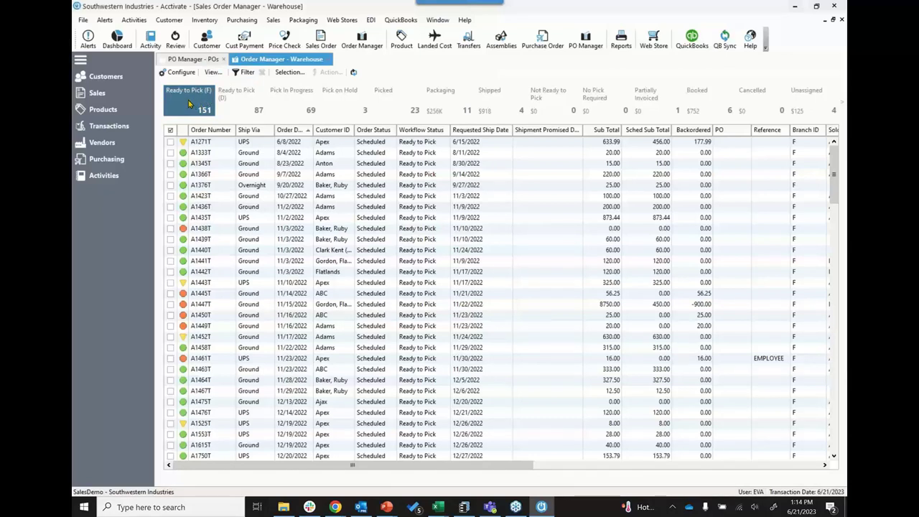
left_click(293, 106)
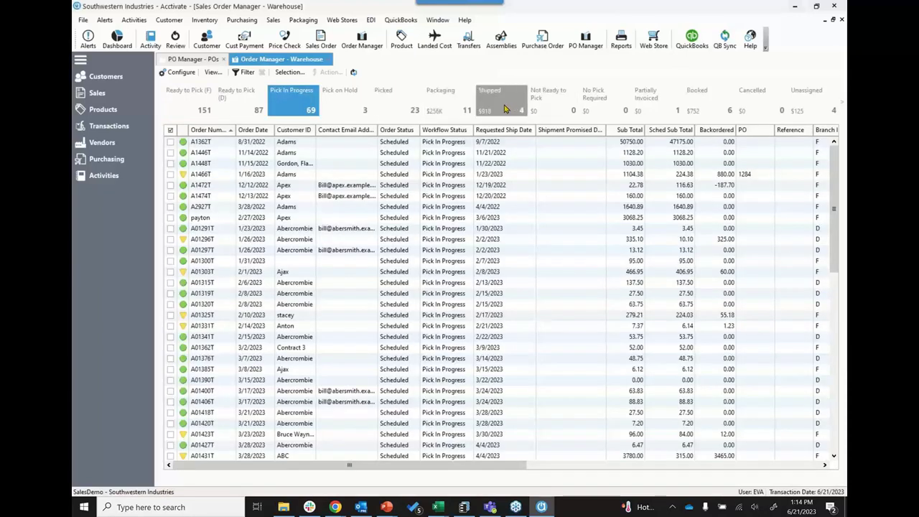
left_click(437, 104)
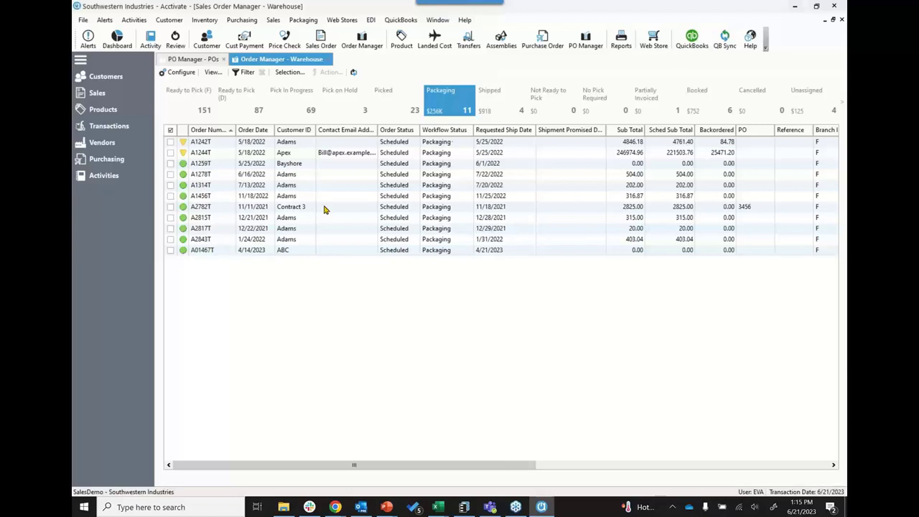
- List the four Shipped orders and check the Create Invoices action for them
left_click(500, 96)
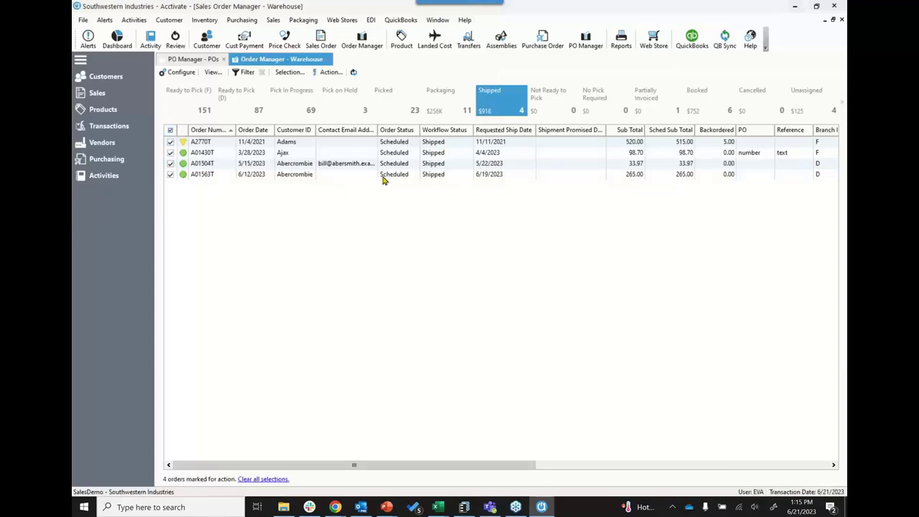
left_click(340, 74)
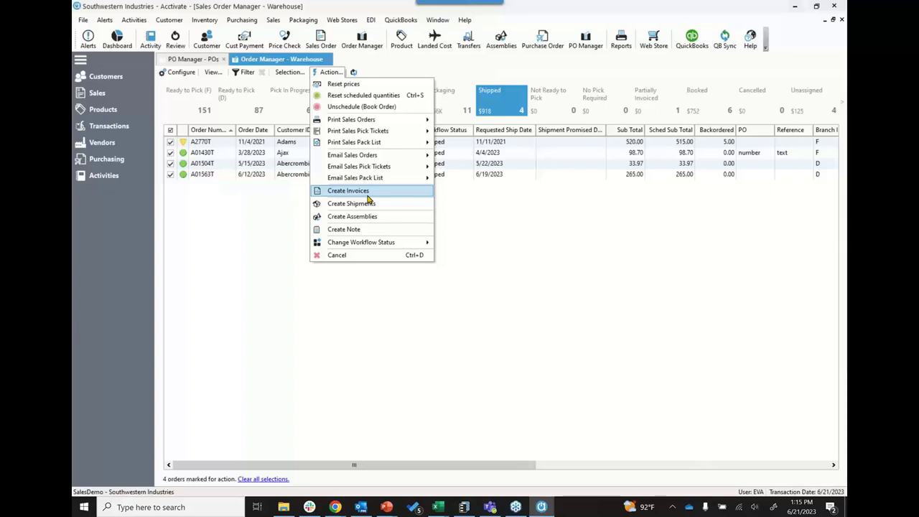
left_click(295, 209)
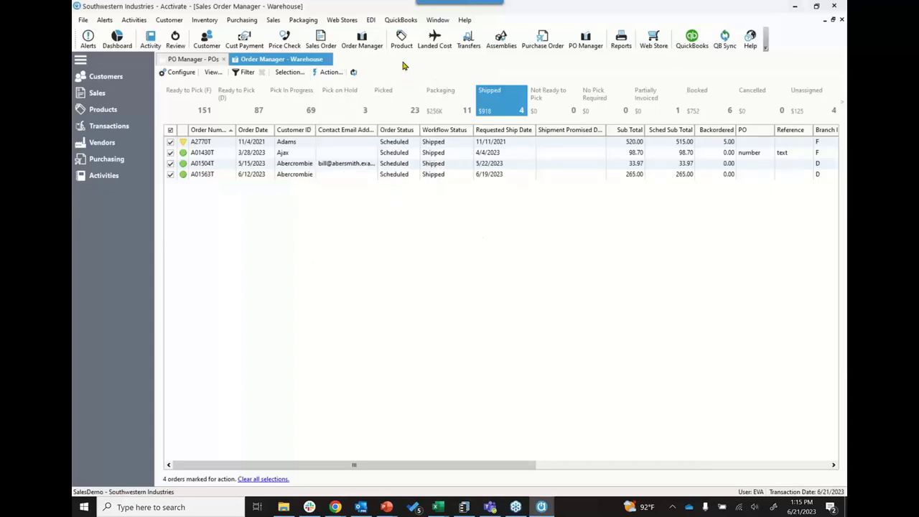
- Review DECKFAST metal screws inventory in Dallas (72,200 on hand) and Fort Worth
left_click(111, 116)
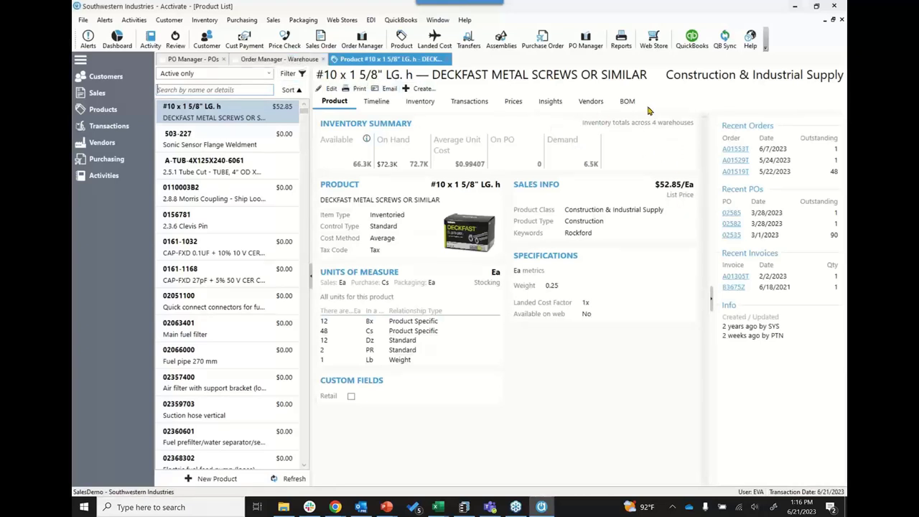
left_click(428, 110)
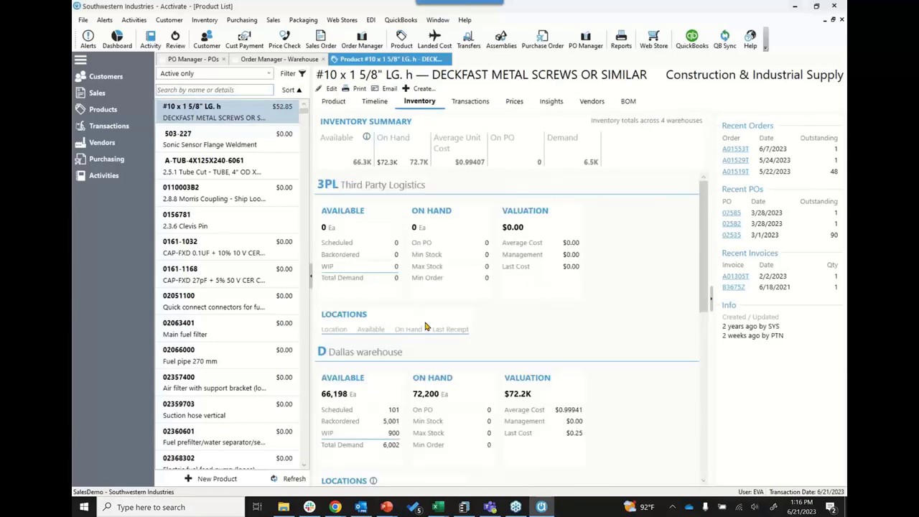
scroll(470, 293, "down", 1)
scroll(521, 277, "down", 2)
scroll(517, 276, "down", 1)
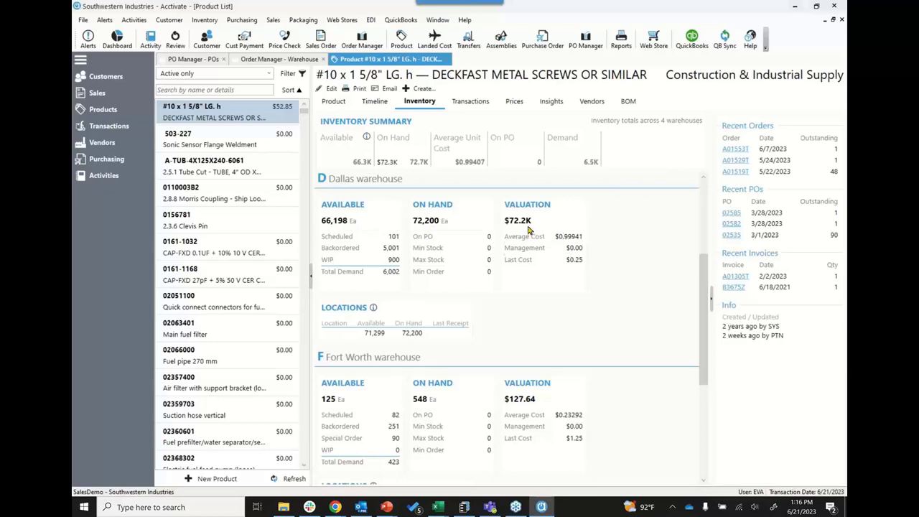
mouse_move(529, 230)
- Search products for 'pc20' and open the PC20 Personal Copier
left_click(182, 89)
type("pc")
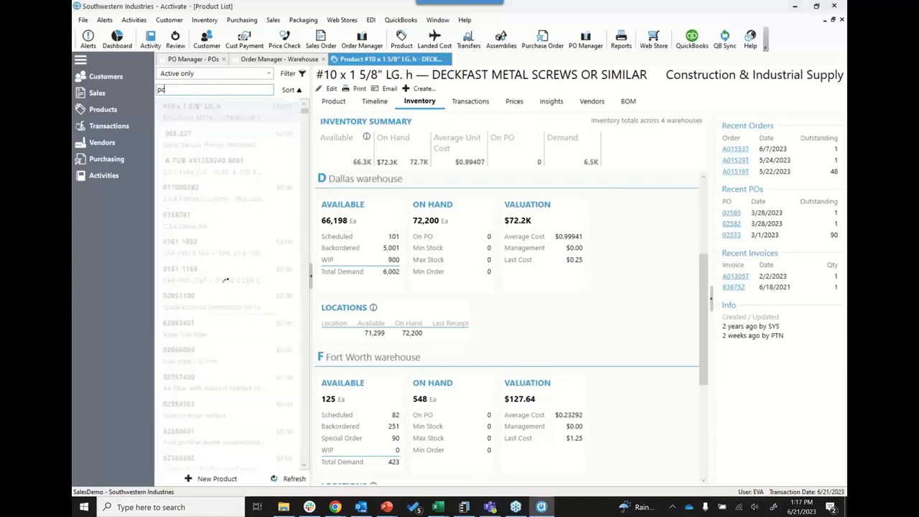
type("20")
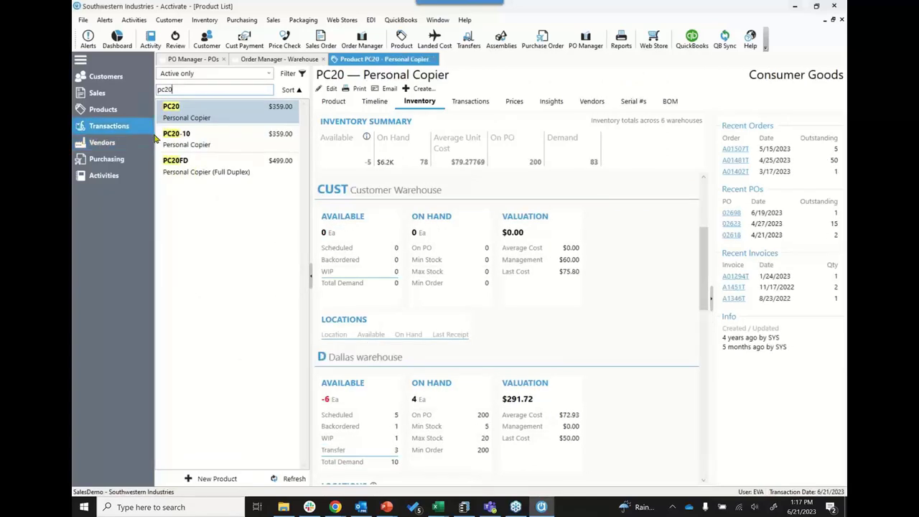
left_click(215, 111)
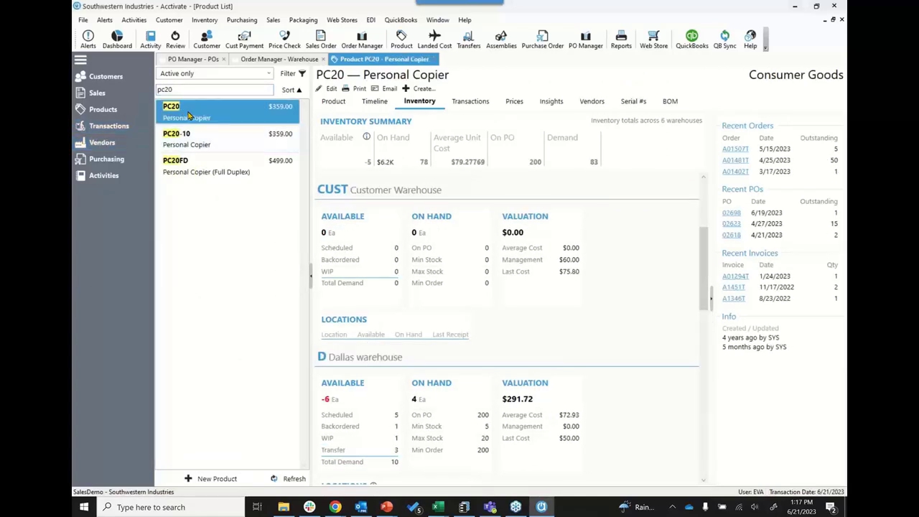
- Show the PC20's four serial numbers held in the Dallas warehouse
left_click(631, 101)
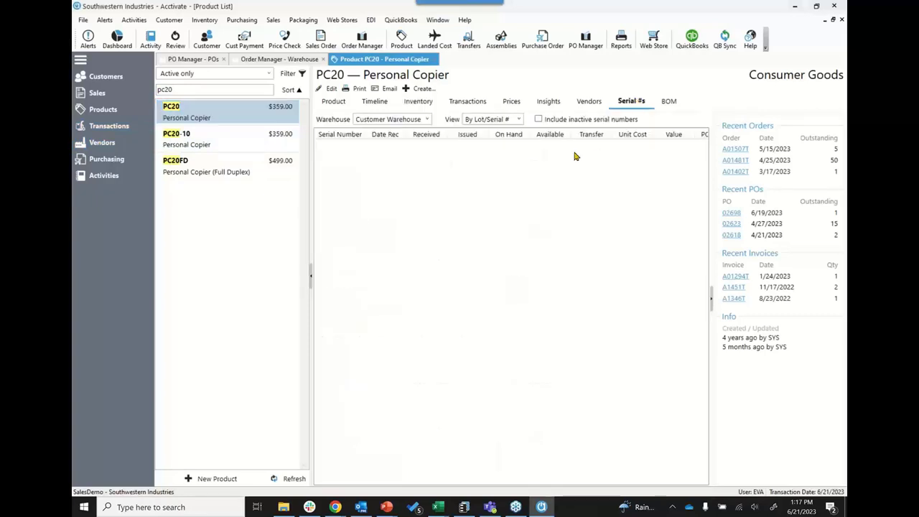
left_click(394, 119)
left_click(393, 143)
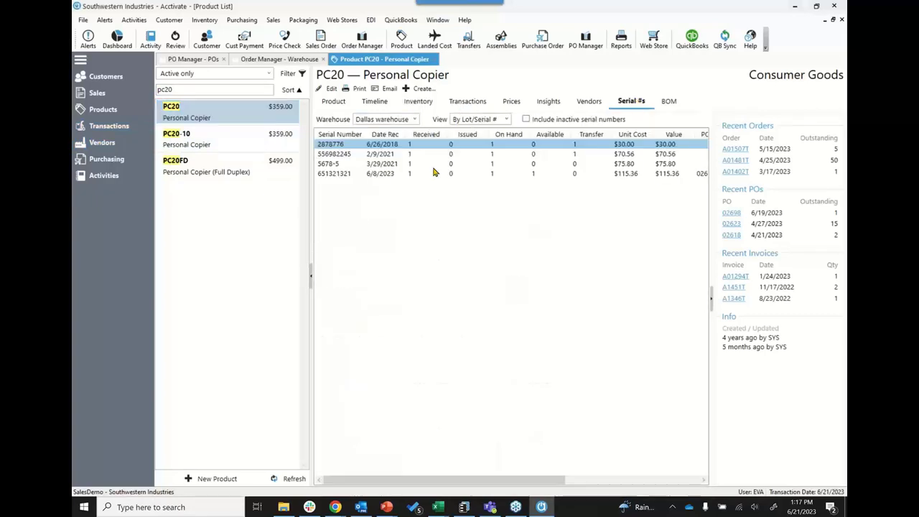
left_click(649, 154)
left_click(642, 173)
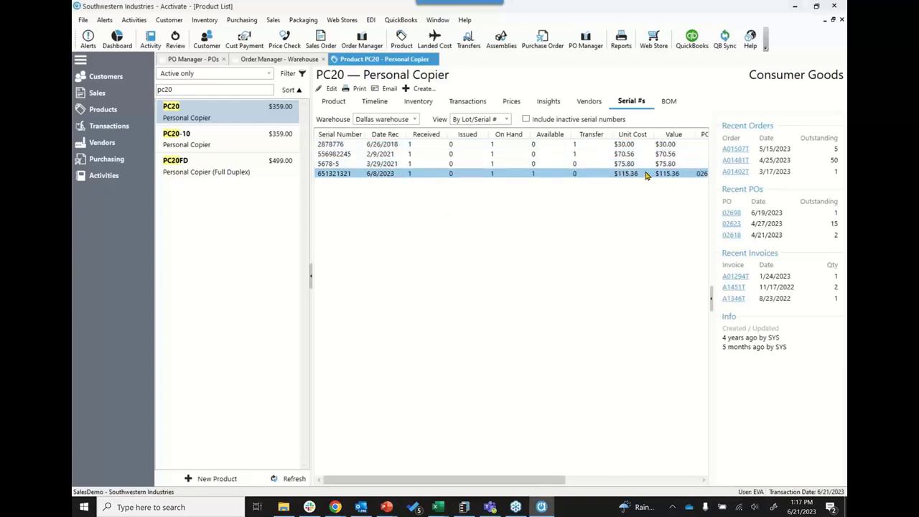
left_click(641, 145)
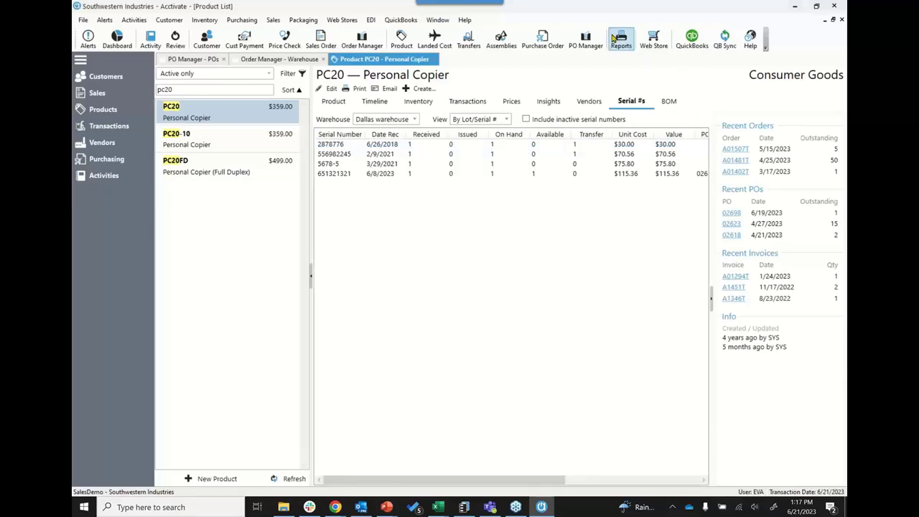
- Show the dashboard's $11,282,127.14 inventory value chart, then minimize Acctivate to the demo slide
left_click(117, 40)
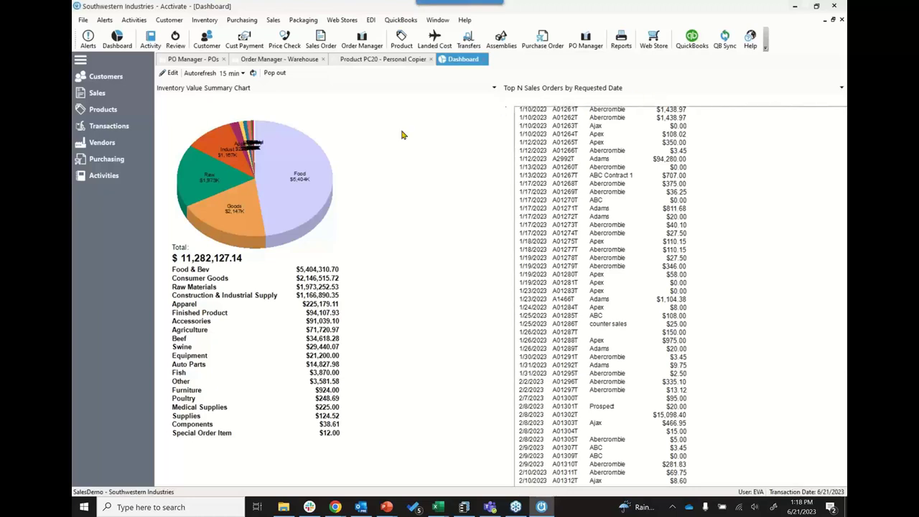
left_click(262, 177)
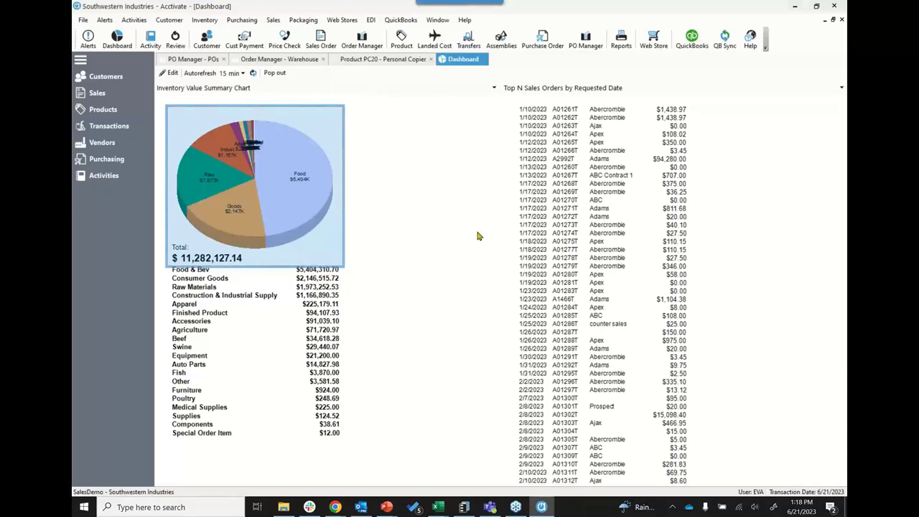
left_click(794, 8)
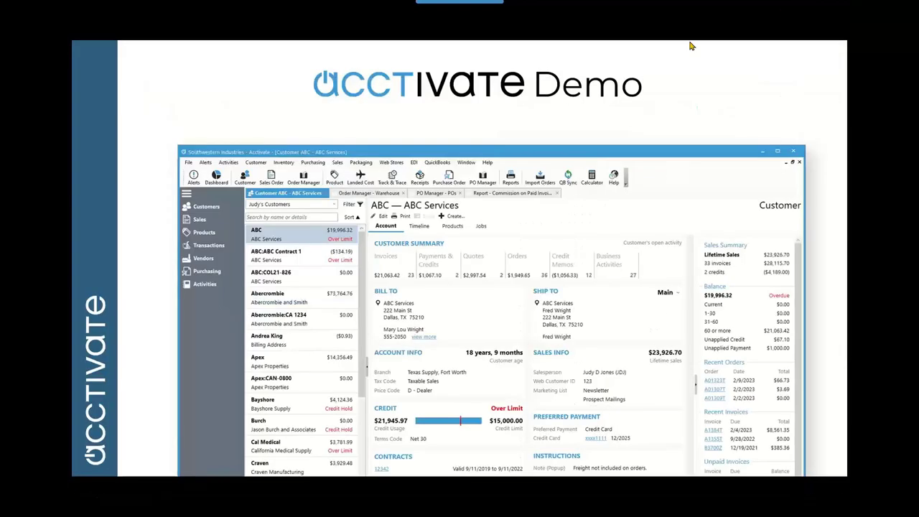
- Advance the presentation past Mobile WMS toward the Onboarding Setup & Training slide
key("Right")
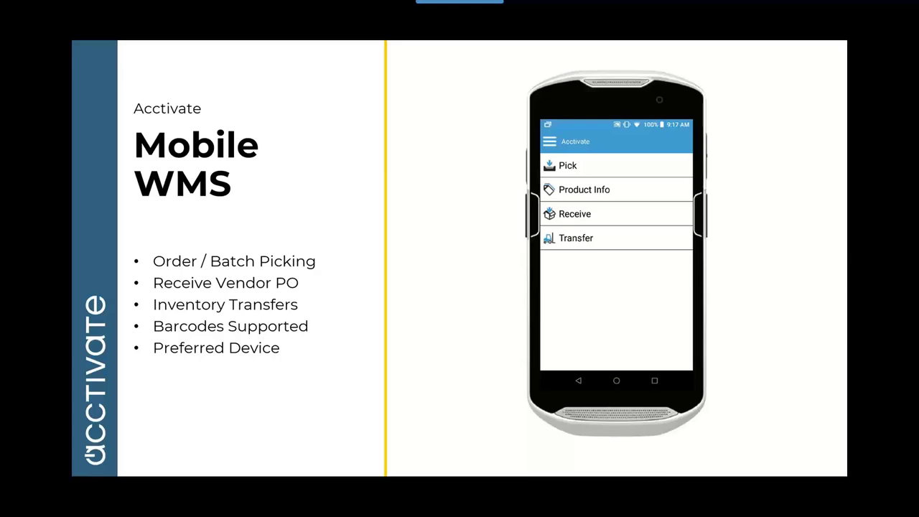
key("Right")
key("Right")
key("Right")
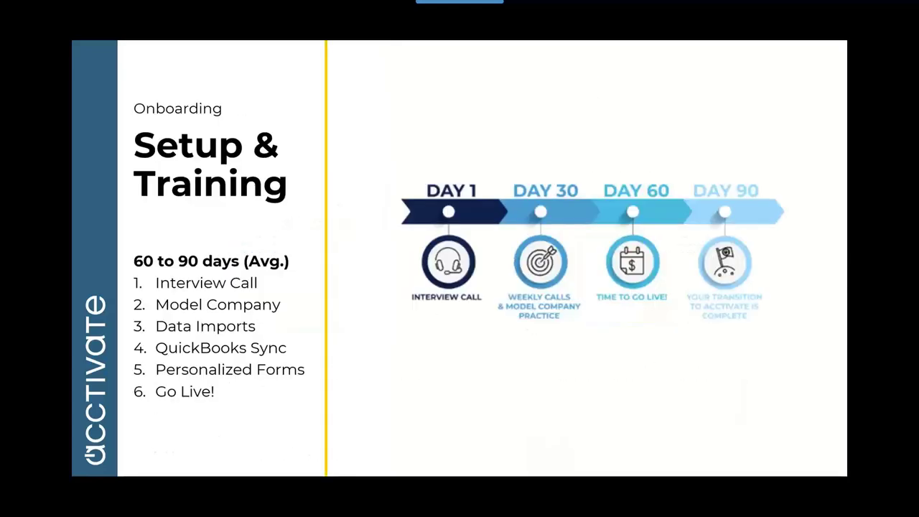